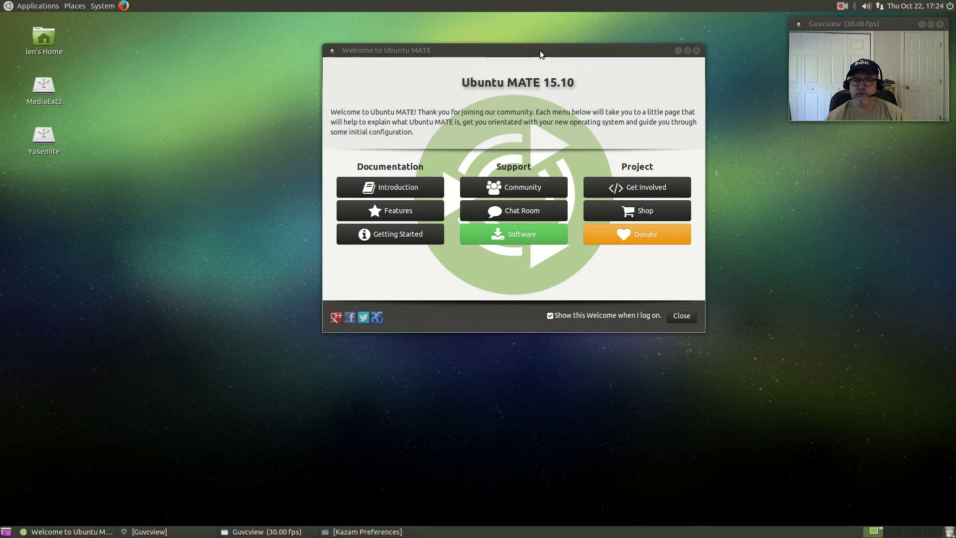
Step: Drag the Welcome to Ubuntu MATE window toward the lower right, uncovering the wallpaper logo
mouse_move(540, 52)
left_mouse_down()
mouse_move(394, 66)
mouse_move(458, 91)
mouse_move(781, 143)
left_mouse_up()
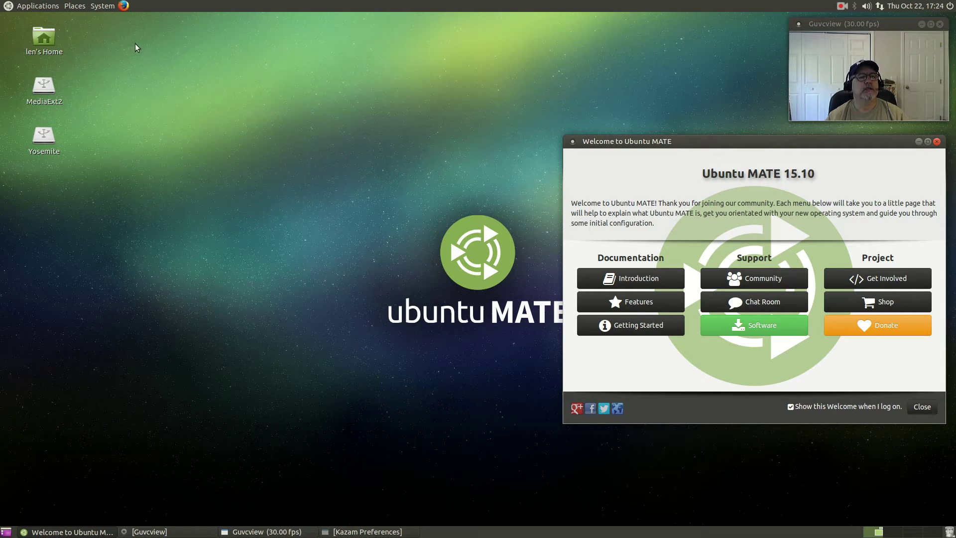
Step: Launch Firefox, search Google for 'distrowatch' and open the DistroWatch.com result
left_click(124, 5)
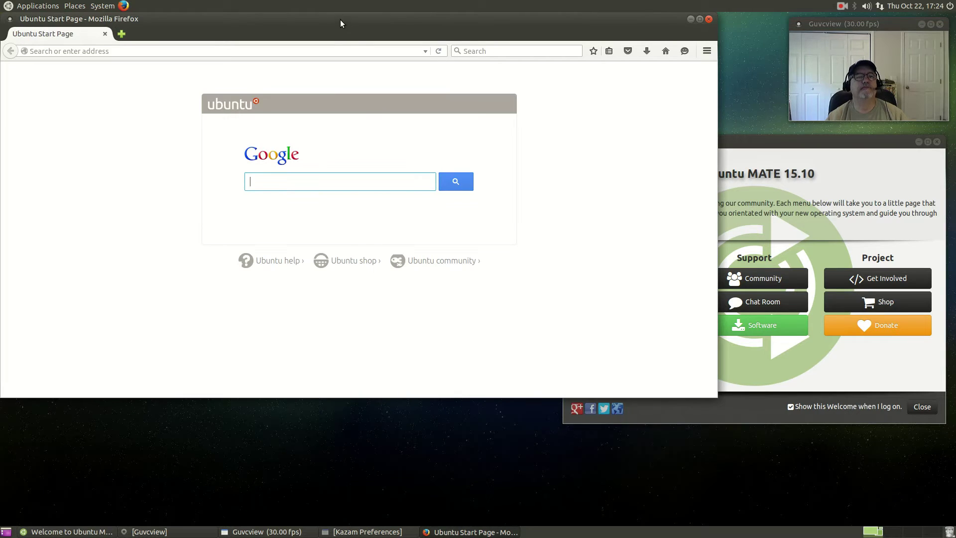
left_click_drag(340, 20, 393, 90)
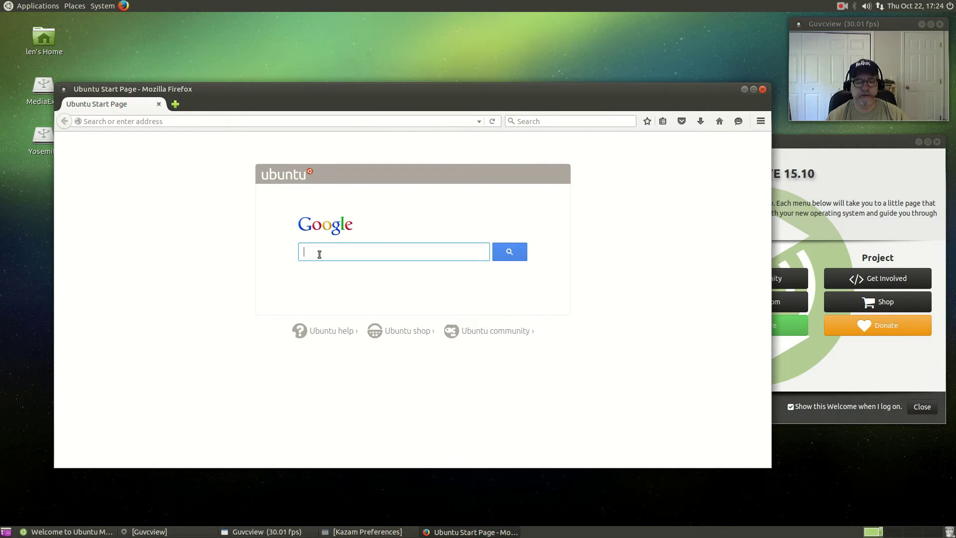
type("distrow")
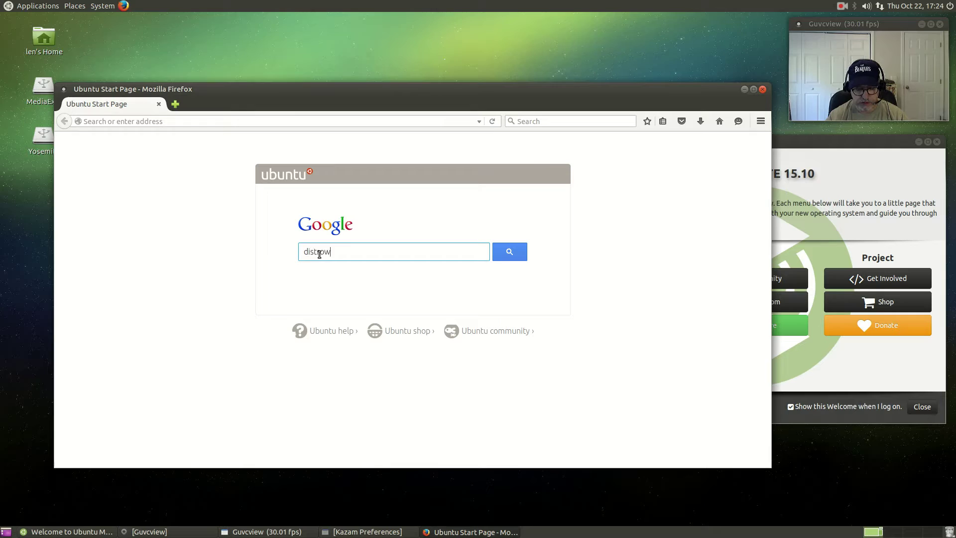
type("atch")
key("Return")
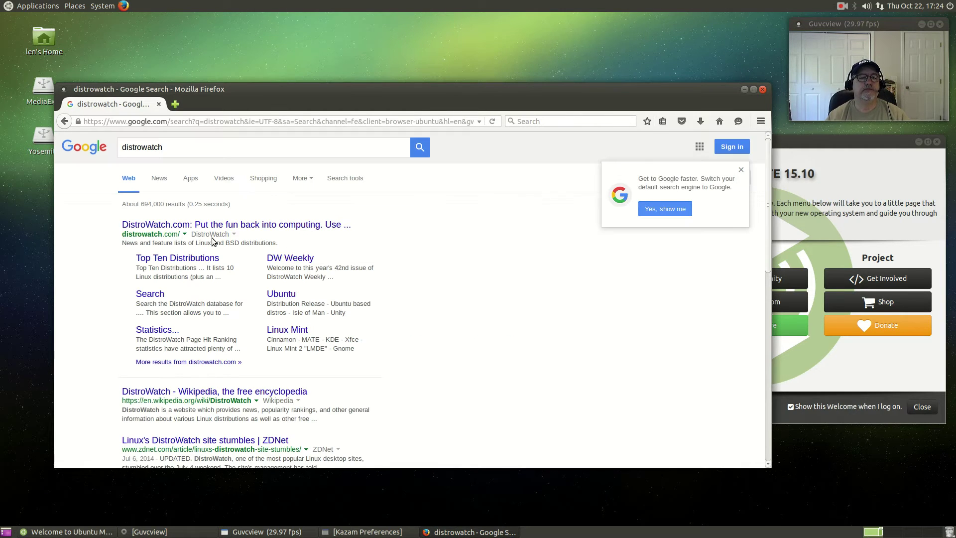
left_click(189, 225)
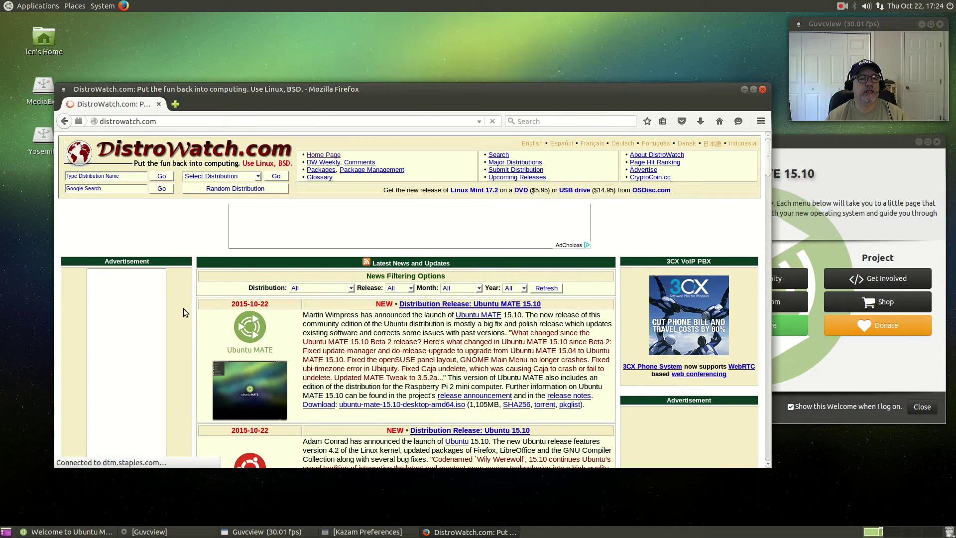
scroll(183, 309, "down", 3)
scroll(183, 306, "up", 3)
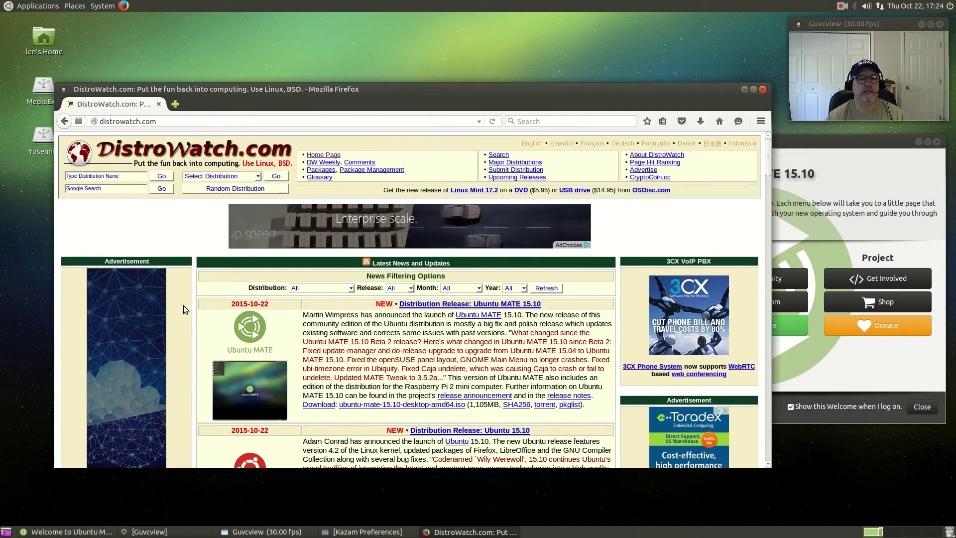
scroll(183, 306, "down", 4)
scroll(183, 306, "down", 4)
scroll(184, 306, "down", 4)
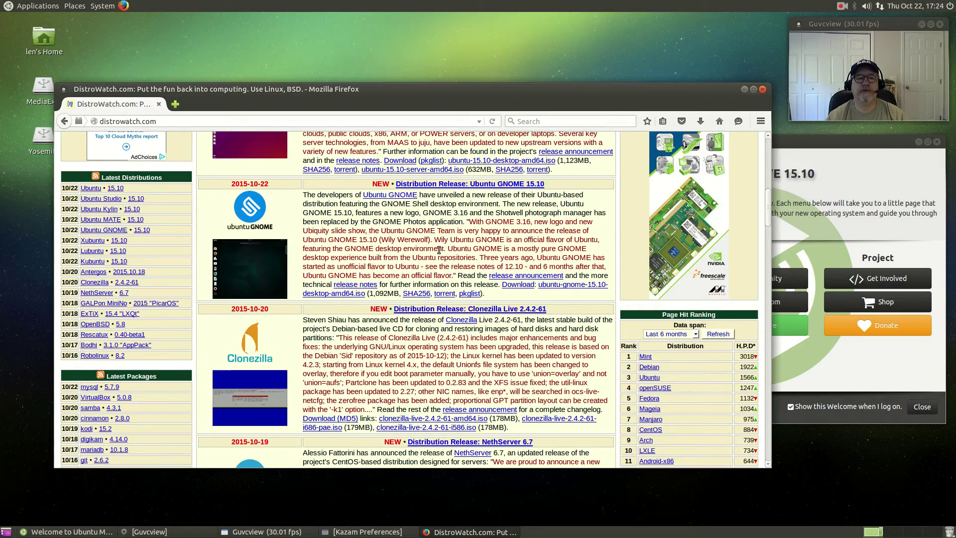
scroll(439, 250, "up", 5)
scroll(398, 278, "up", 5)
scroll(361, 304, "up", 3)
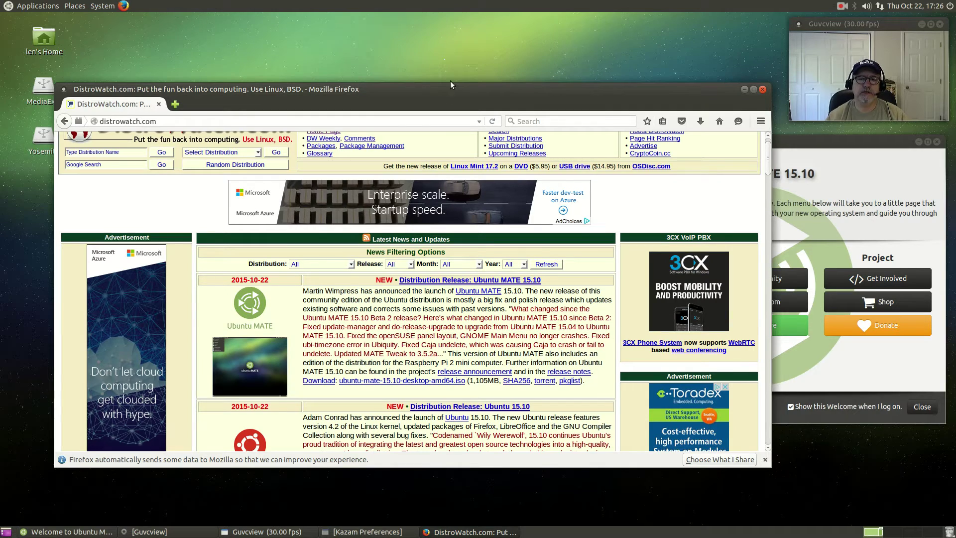
Step: Reposition the Firefox window, scroll back to the page header, and close the browser
left_click_drag(435, 94, 459, 108)
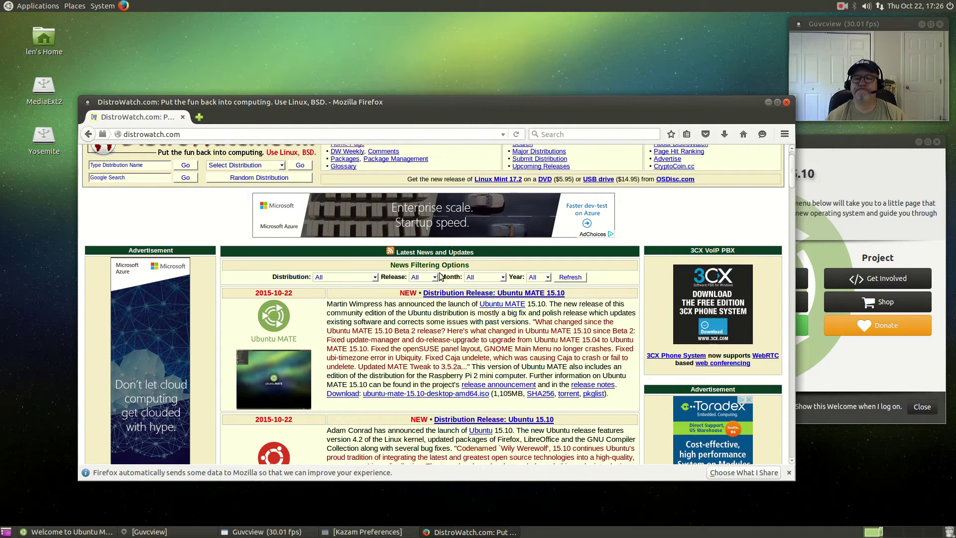
scroll(430, 298, "up", 1)
scroll(430, 298, "up", 1)
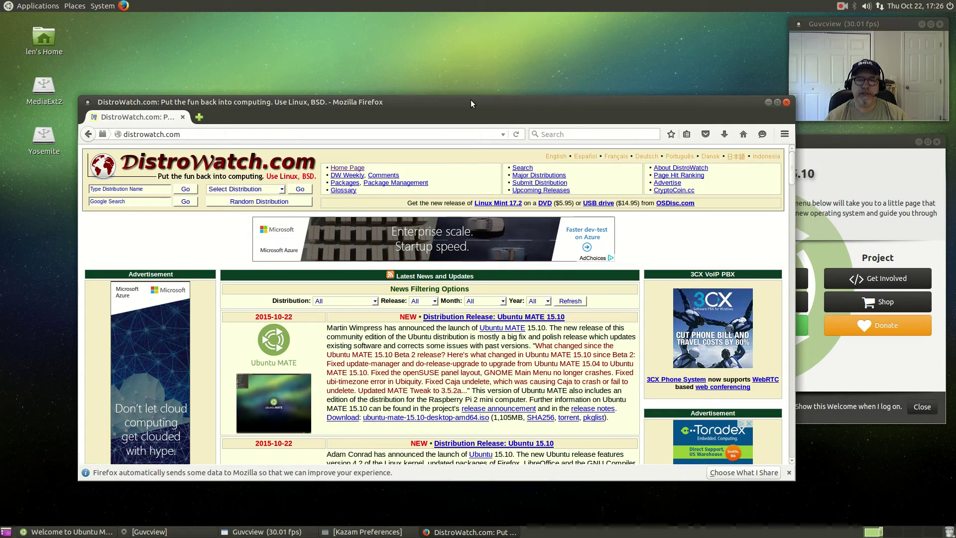
mouse_move(471, 103)
left_mouse_down()
mouse_move(456, 67)
mouse_move(414, 29)
left_mouse_up()
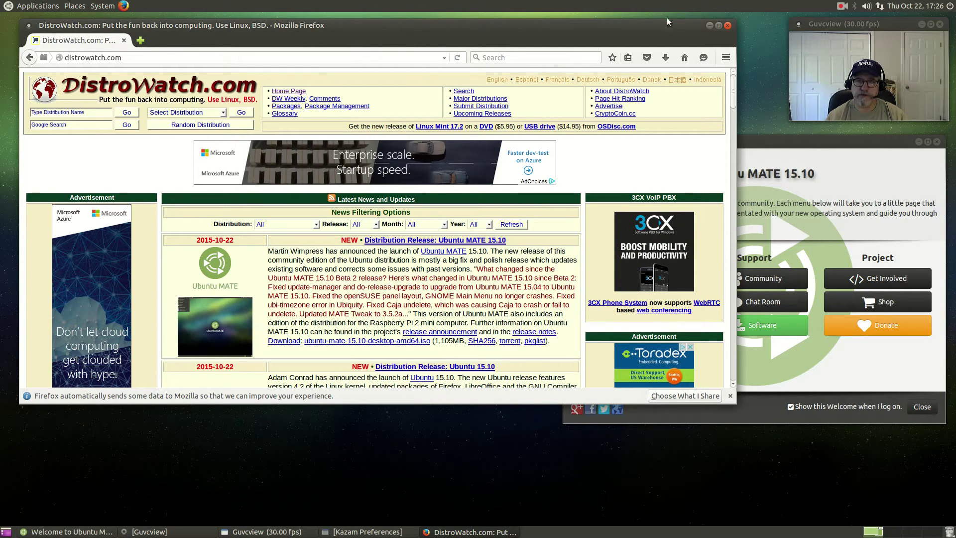
left_click(727, 27)
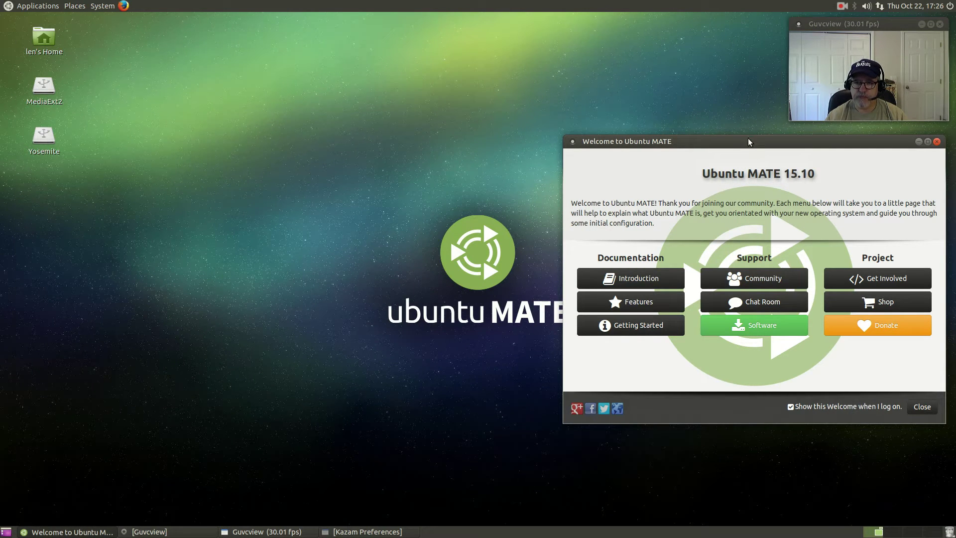
Step: Centre and close the Welcome window, then browse and dismiss the System menu
mouse_move(749, 143)
left_mouse_down()
mouse_move(499, 130)
mouse_move(517, 112)
left_mouse_up()
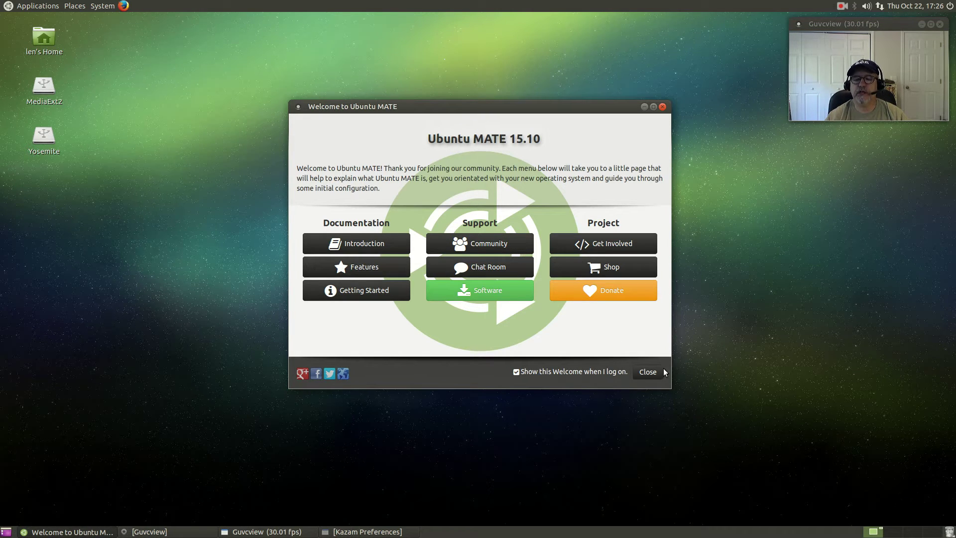
left_click(650, 372)
left_click(247, 194)
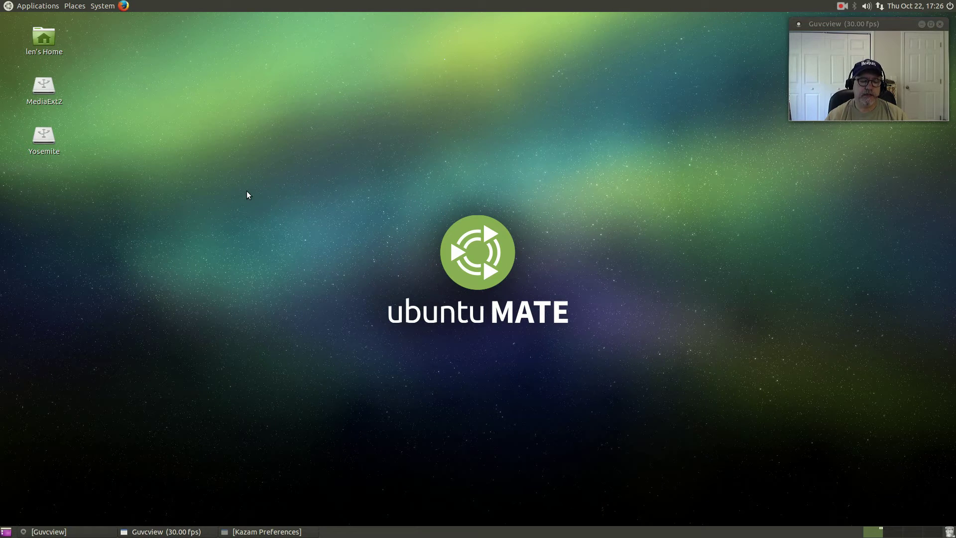
left_click(31, 7)
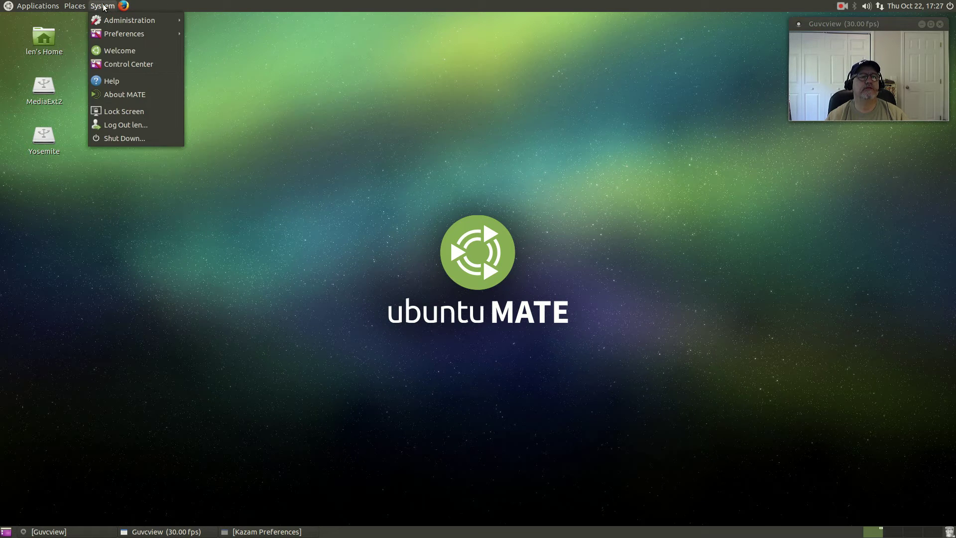
left_click(244, 194)
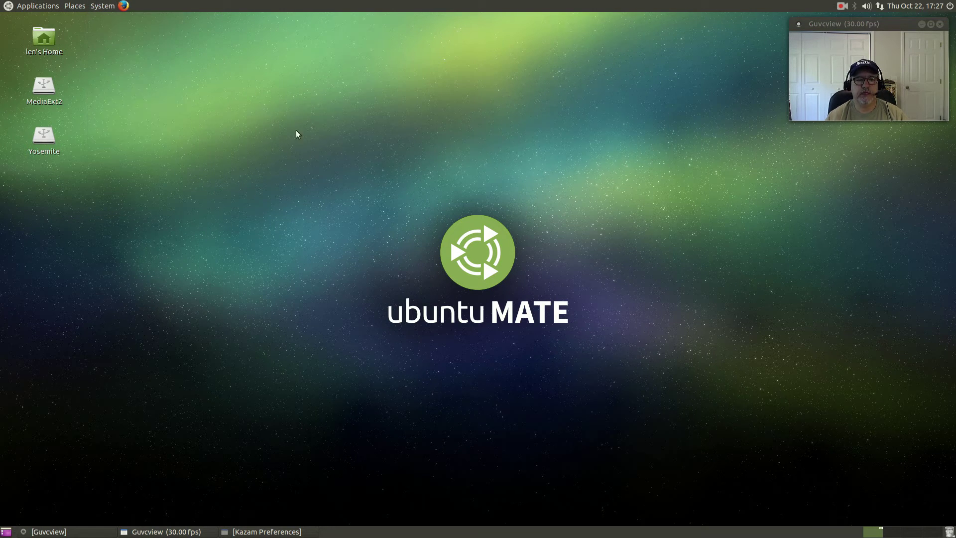
Step: Add the Advanced MATE Menu applet to the top panel via Add to Panel
right_click(316, 5)
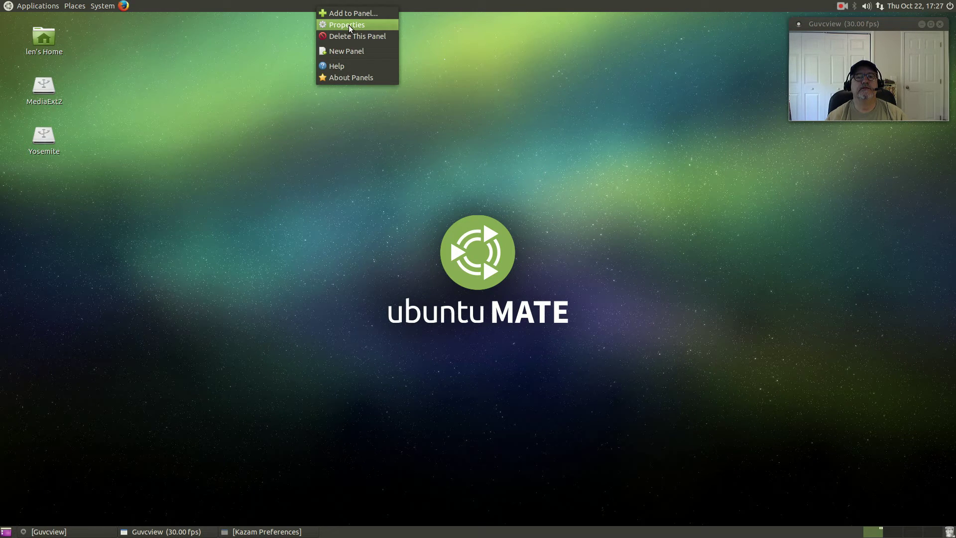
left_click(354, 13)
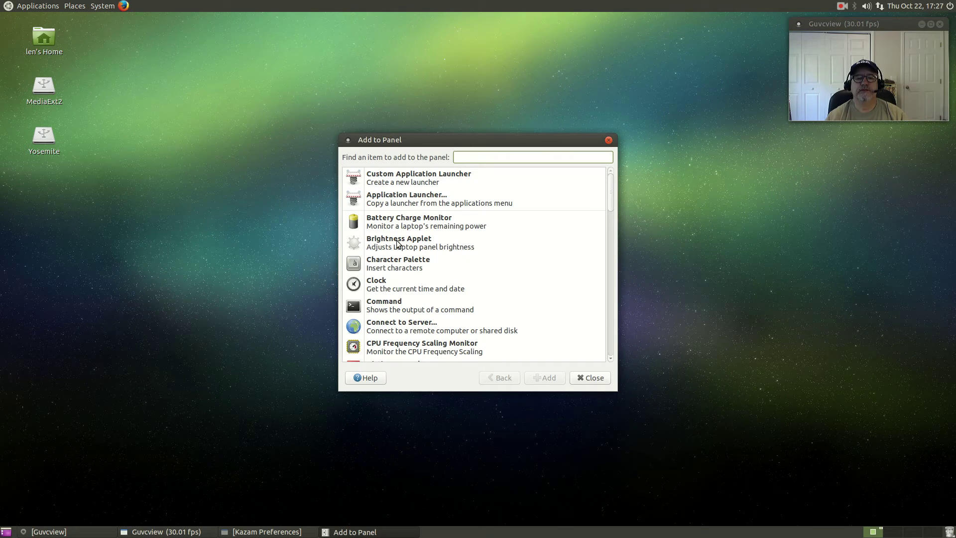
scroll(399, 246, "down", 3)
scroll(399, 246, "down", 2)
scroll(399, 245, "down", 3)
scroll(397, 245, "down", 5)
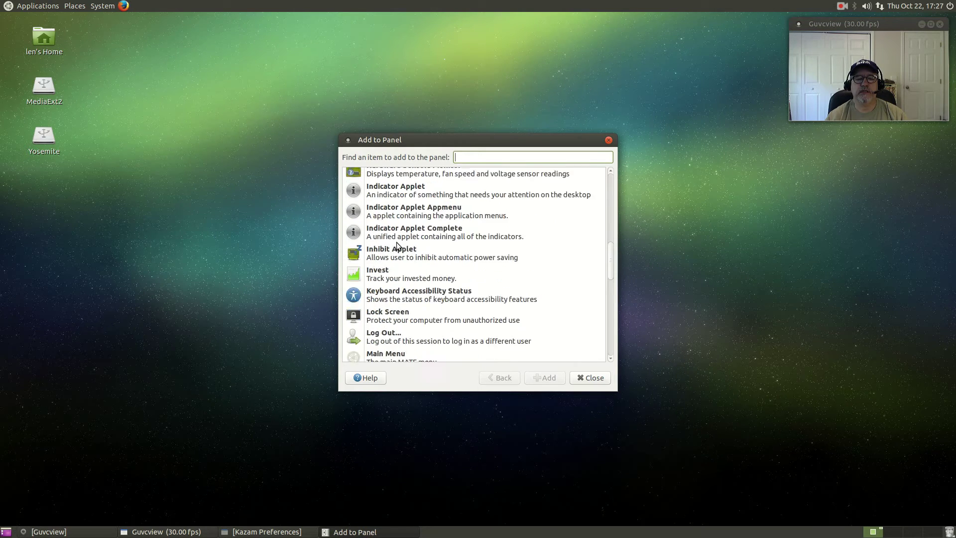
scroll(397, 245, "down", 2)
scroll(397, 245, "down", 2)
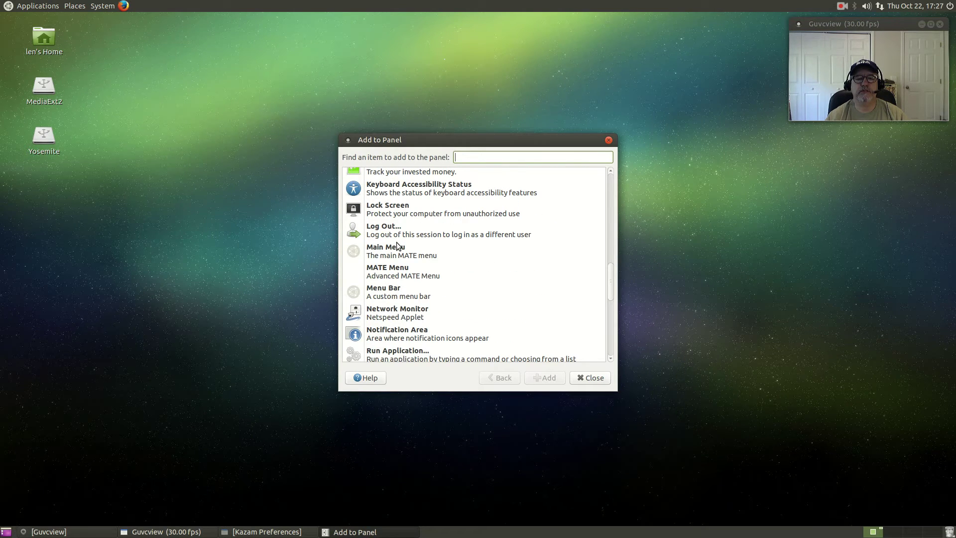
left_click(382, 273)
left_click(553, 379)
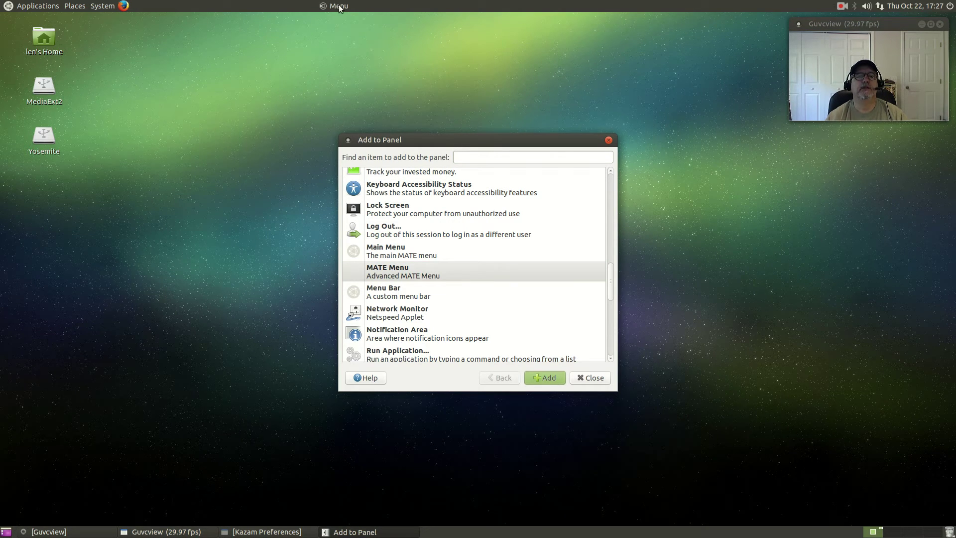
left_click(609, 139)
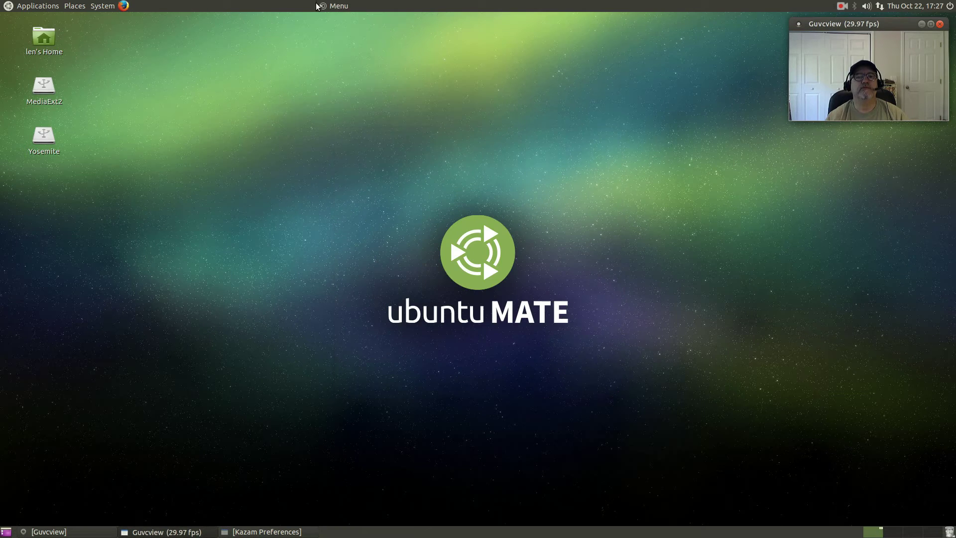
Step: Move the new MATE Menu applet next to the Firefox launcher
right_click(336, 7)
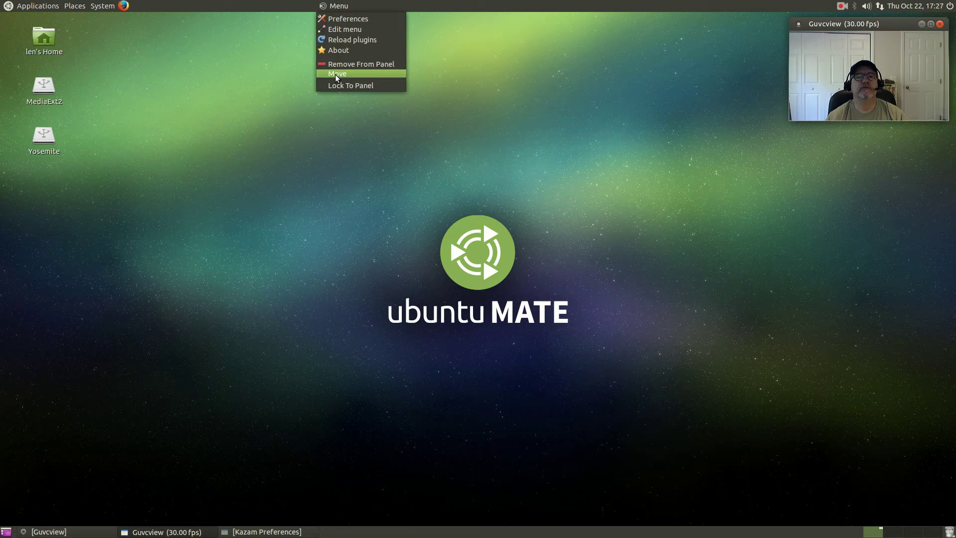
left_click(337, 74)
left_click(79, 7)
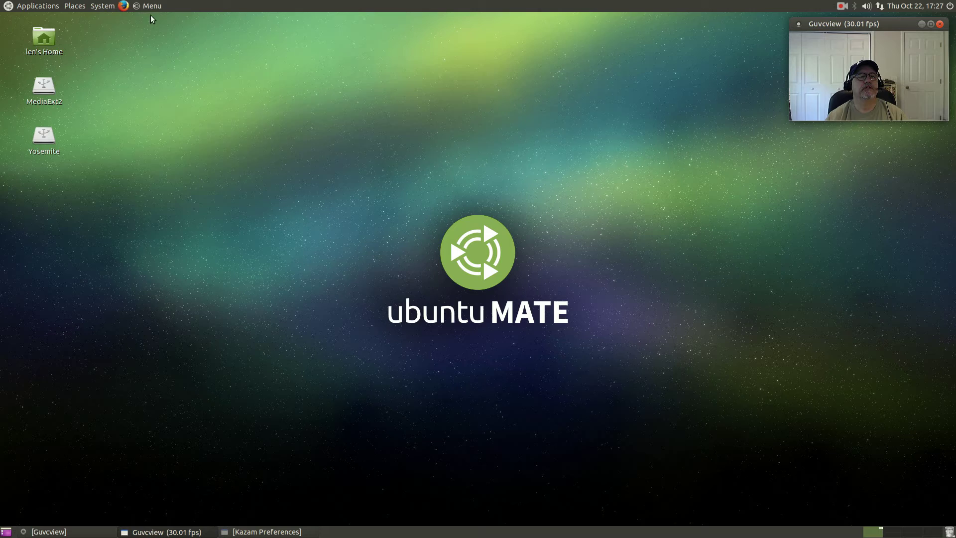
Step: Compare the new MATE Menu with the classic Applications menu, then open the System menu
left_click(139, 6)
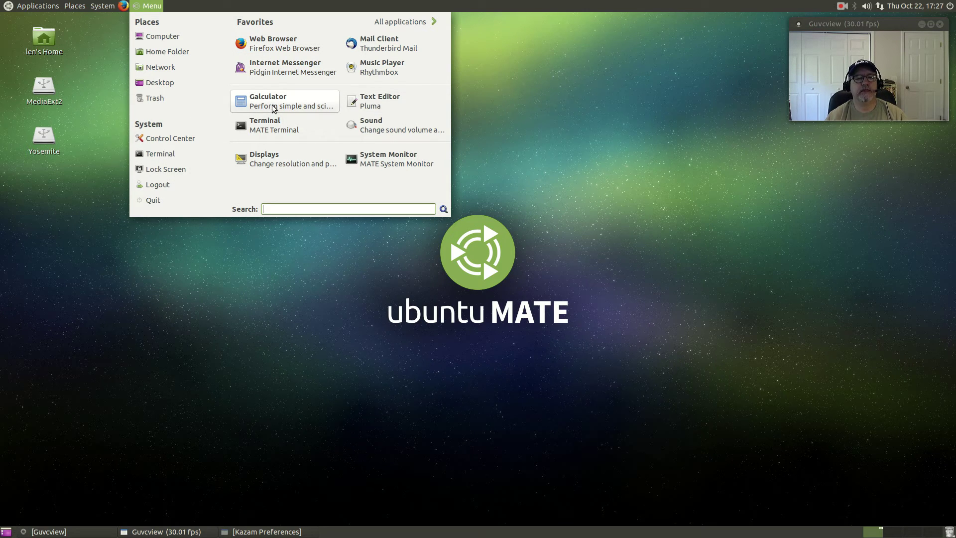
left_click(13, 7)
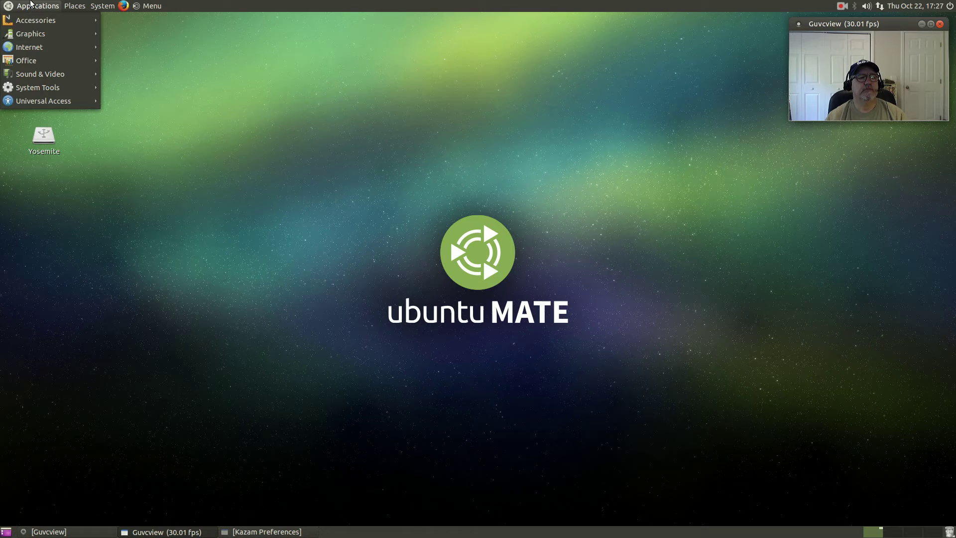
left_click(233, 124)
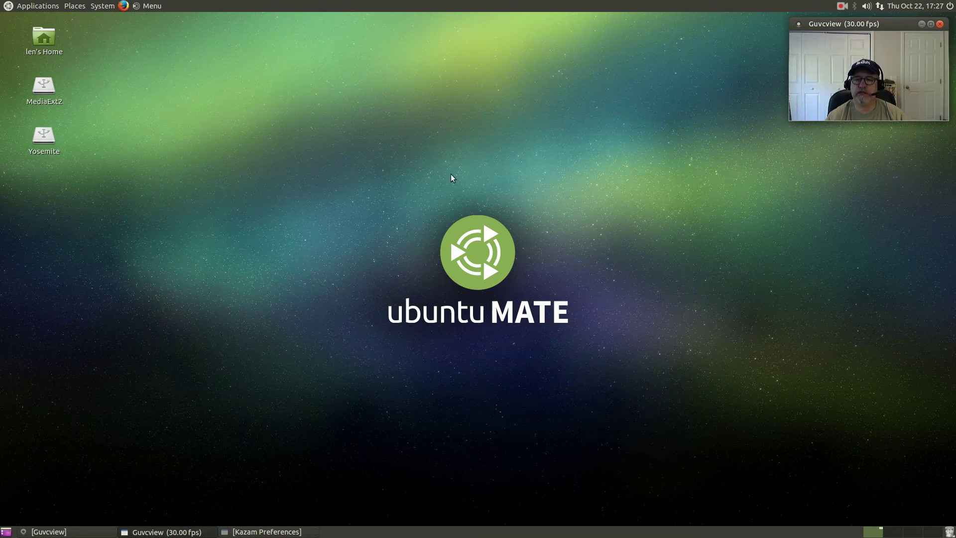
left_click(170, 184)
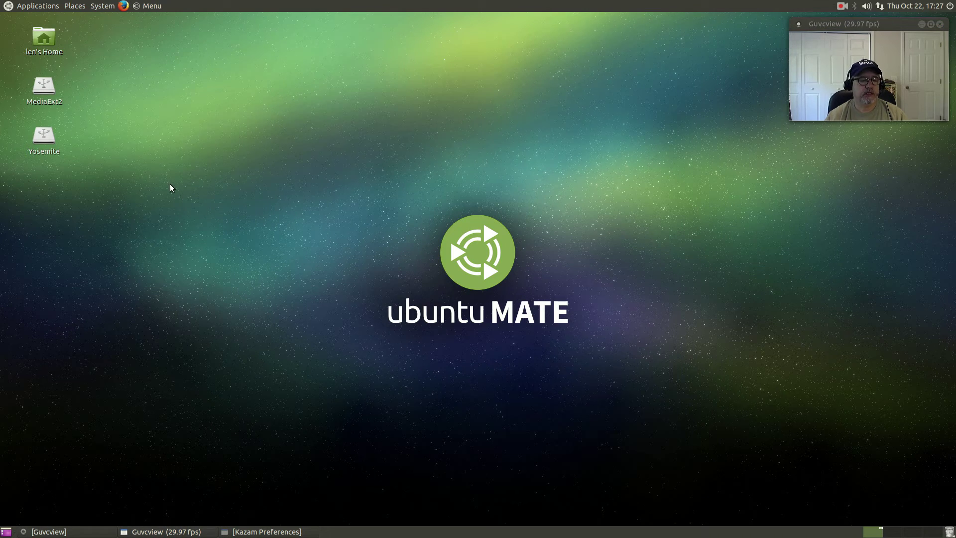
left_click(100, 7)
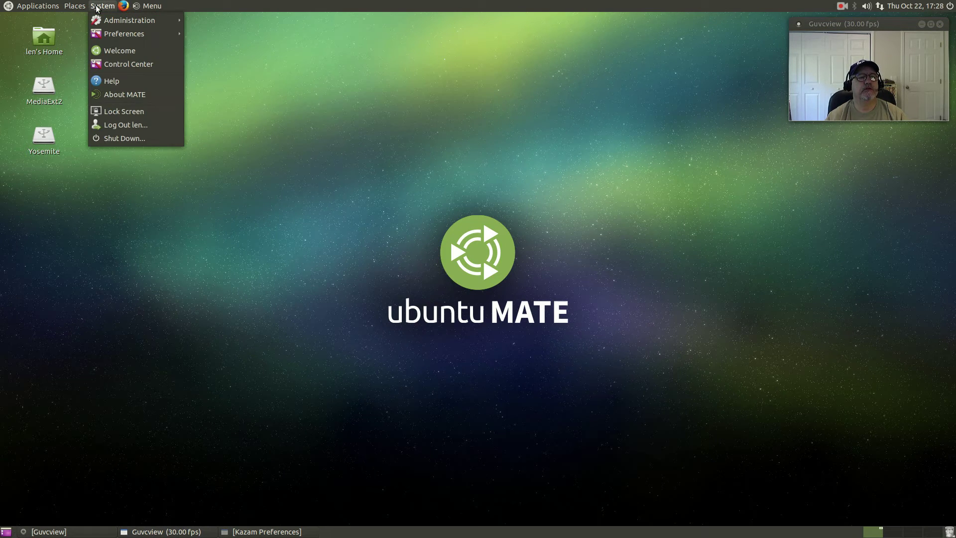
mouse_move(124, 34)
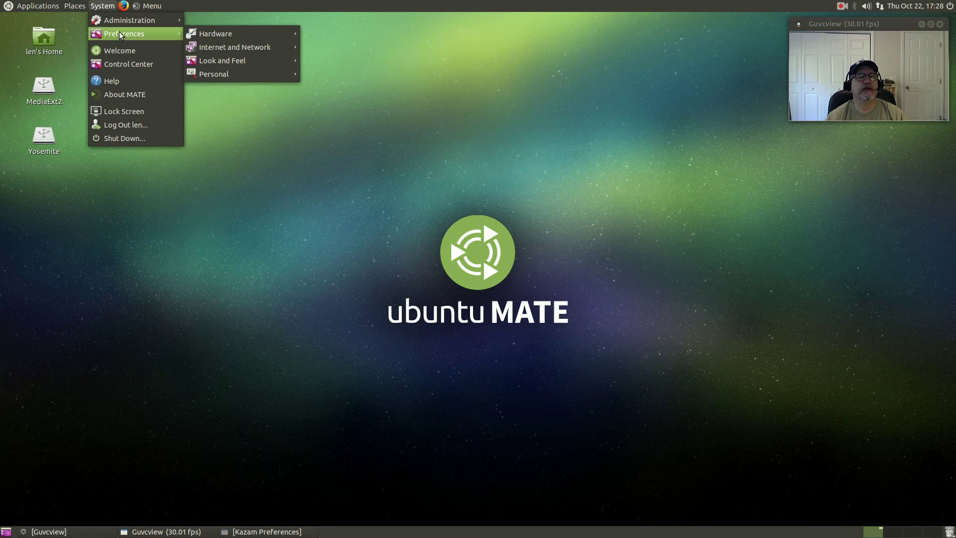
Step: Launch Control Center, open Appearance, and browse the Theme tab thumbnails
left_click(118, 64)
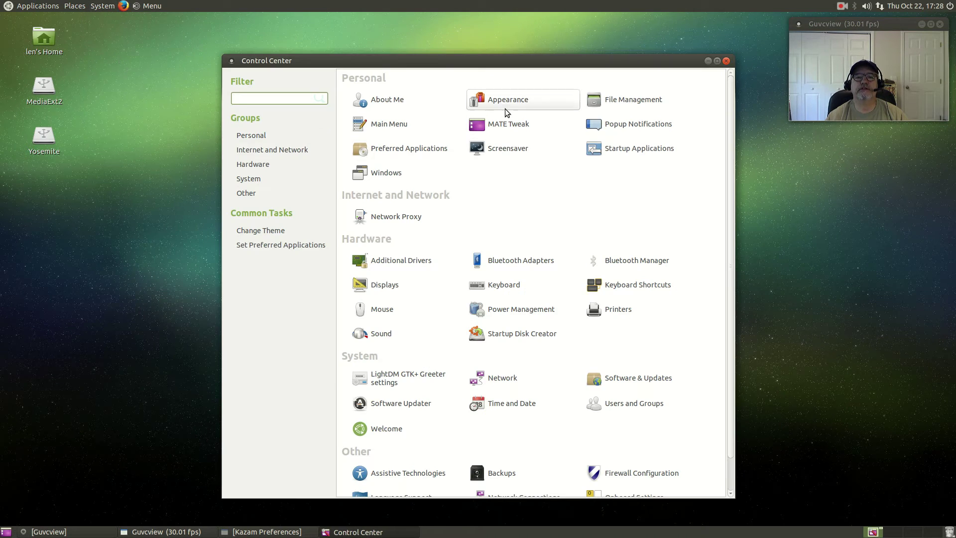
left_click(505, 103)
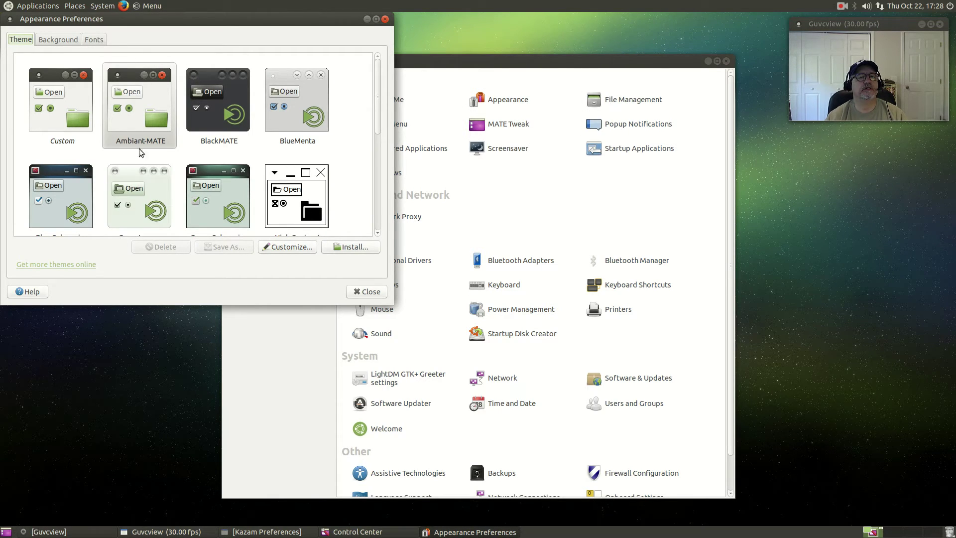
scroll(229, 175, "down", 5)
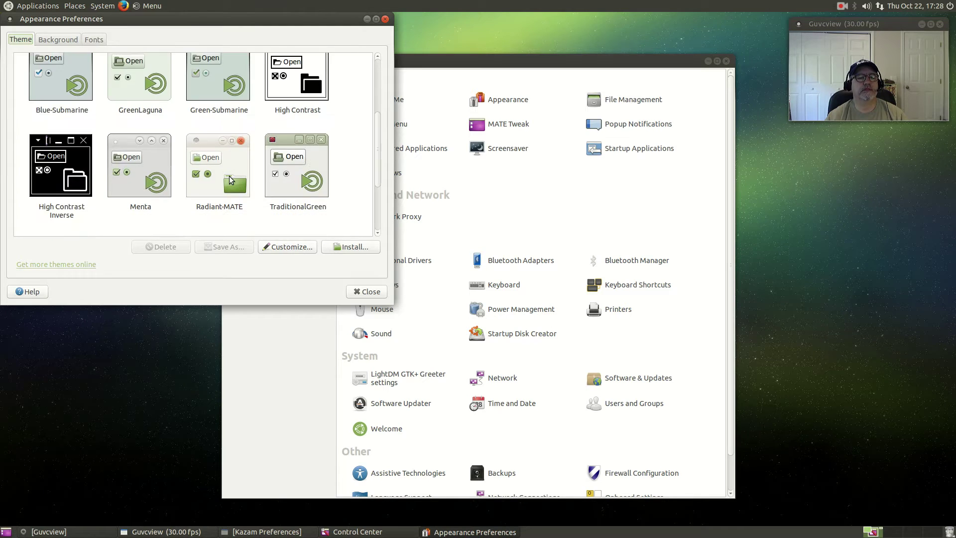
scroll(229, 175, "down", 5)
scroll(229, 176, "up", 4)
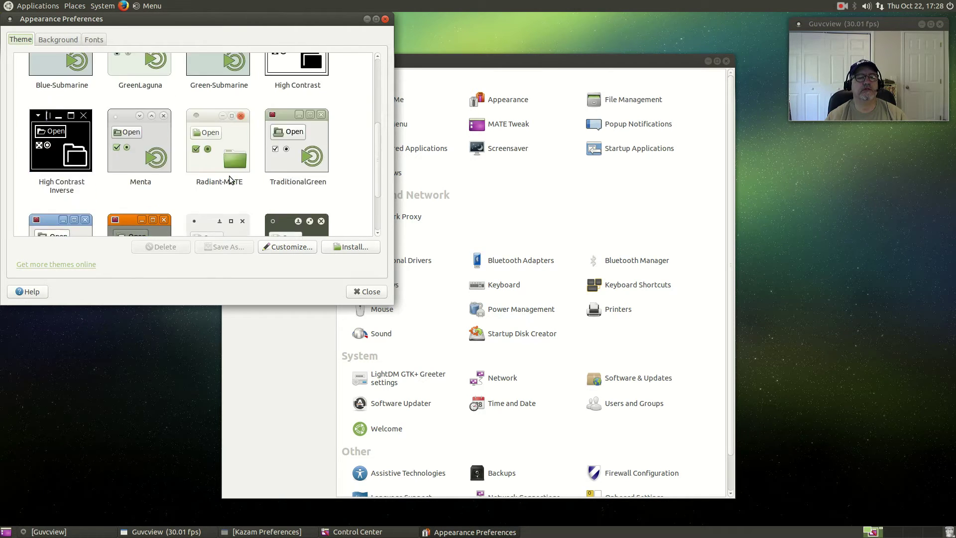
scroll(229, 175, "up", 6)
scroll(229, 176, "up", 3)
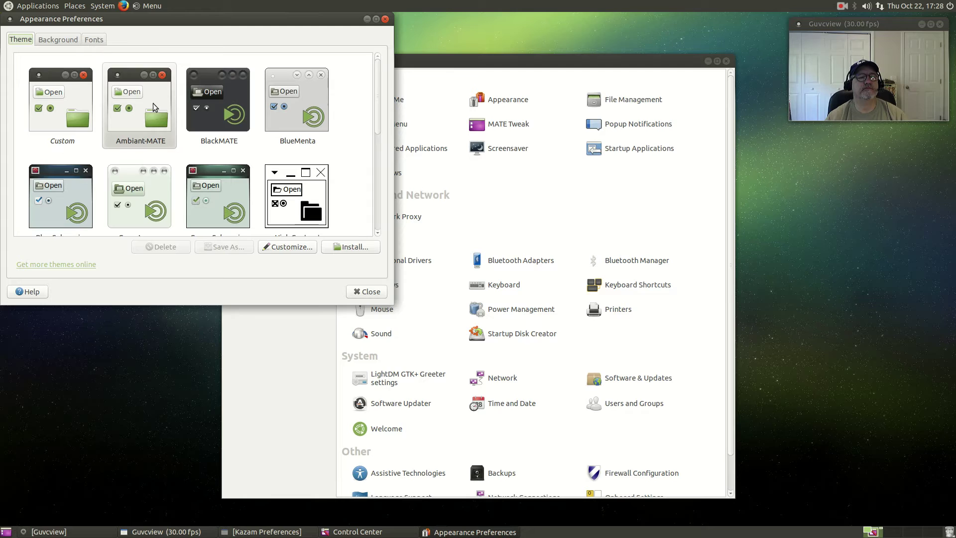
Step: Open Customize Theme in Appearance Preferences and scroll through its controls
left_click(287, 248)
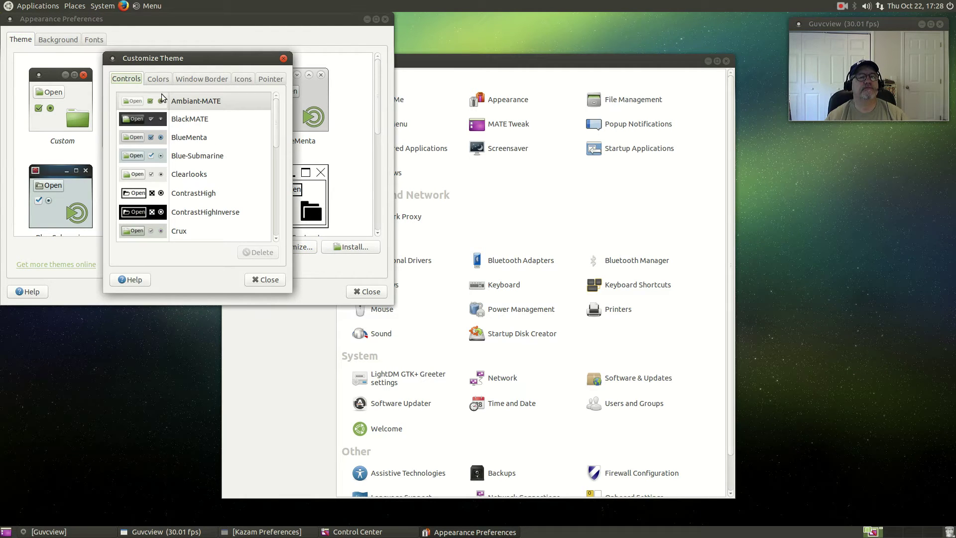
scroll(162, 136, "down", 3)
scroll(162, 136, "down", 3)
scroll(161, 136, "down", 3)
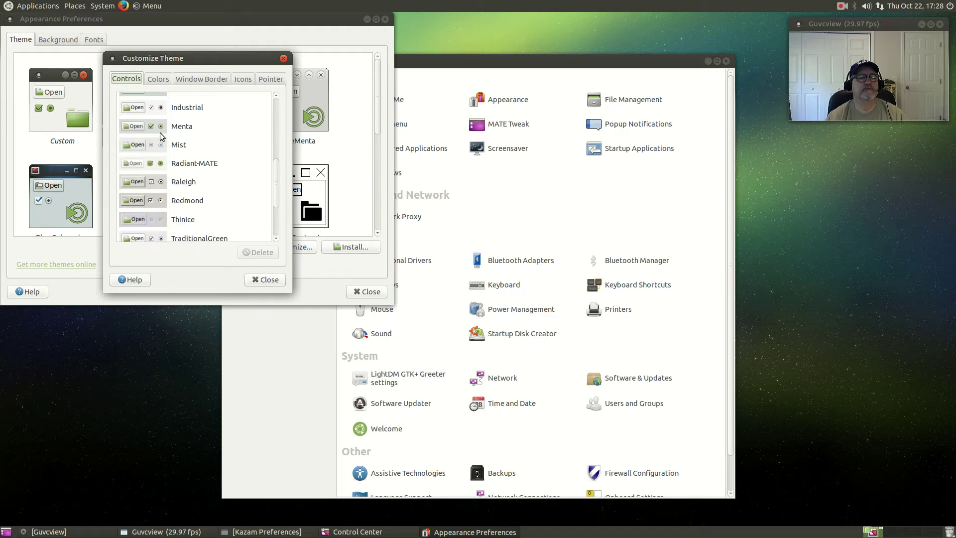
scroll(161, 136, "down", 3)
scroll(161, 136, "up", 2)
scroll(161, 136, "up", 5)
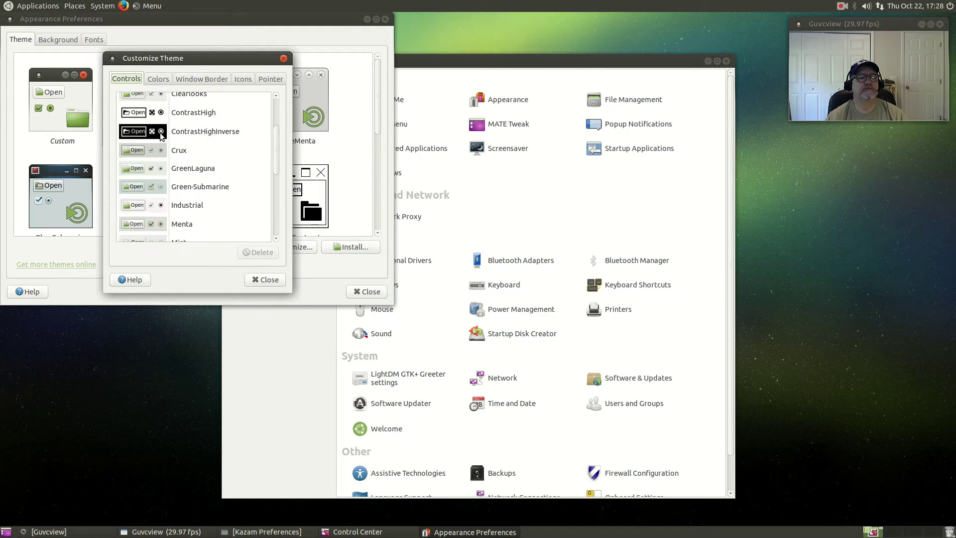
scroll(161, 135, "up", 4)
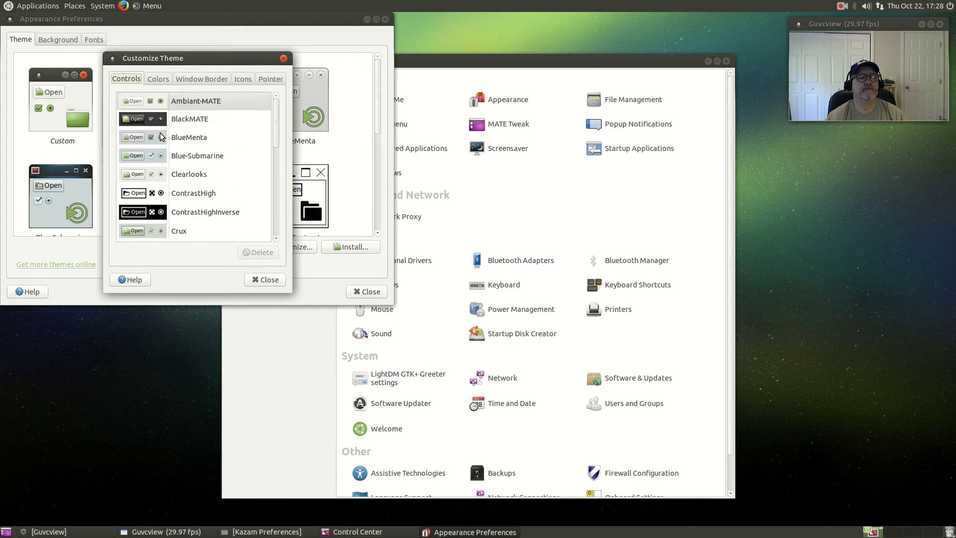
Step: Check the Colors and Window Border tabs, then choose the MATE-Faenza-Dark icon theme
left_click(159, 80)
left_click(195, 79)
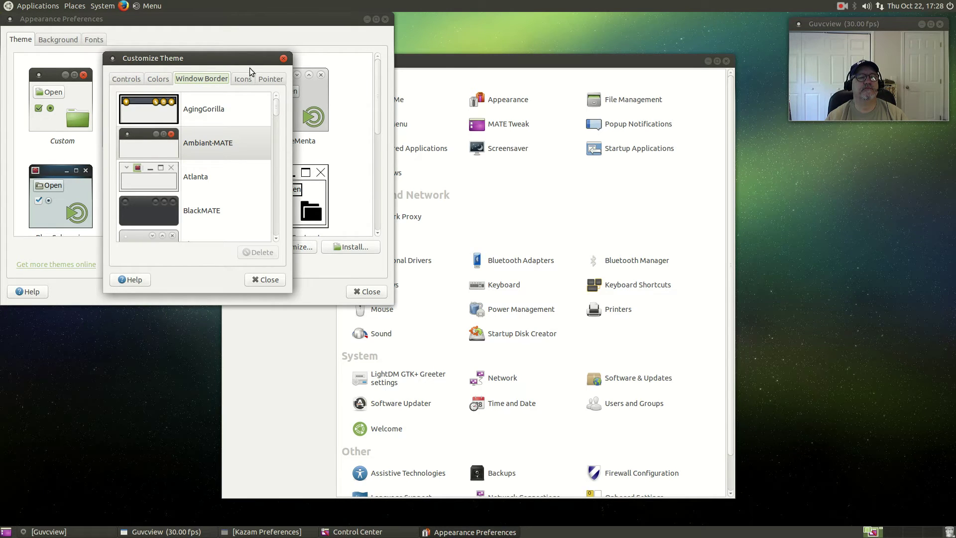
left_click(243, 79)
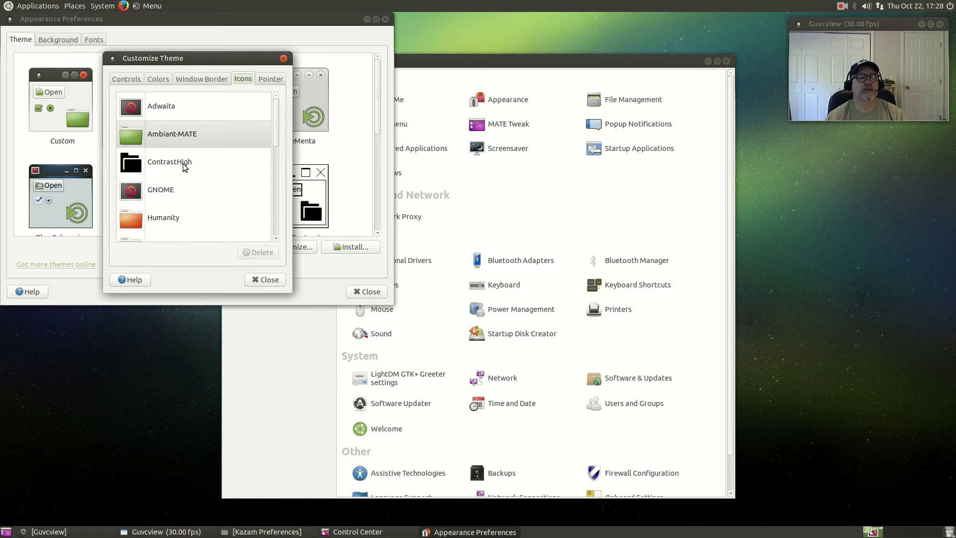
scroll(192, 183, "down", 3)
scroll(192, 183, "down", 2)
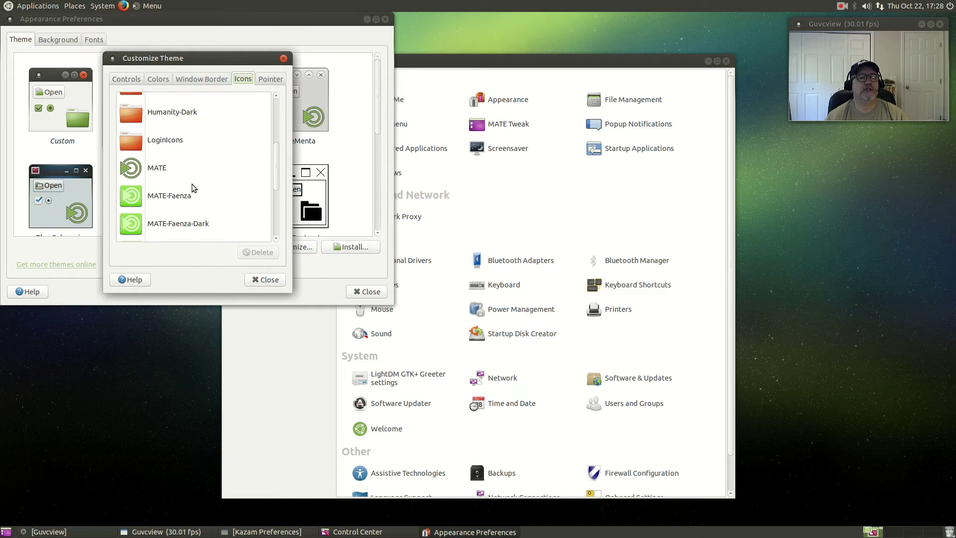
scroll(193, 184, "up", 3)
scroll(192, 184, "down", 4)
scroll(182, 198, "down", 2)
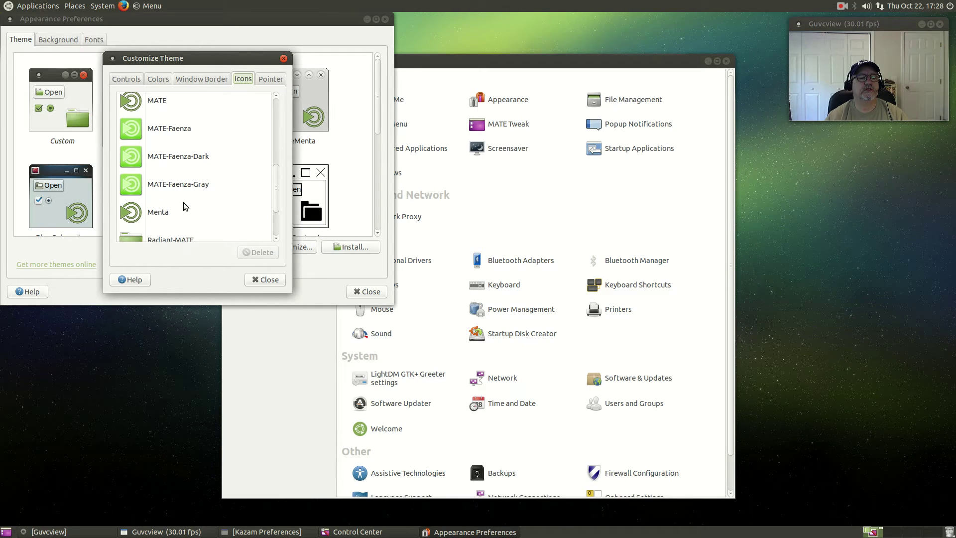
left_click(170, 157)
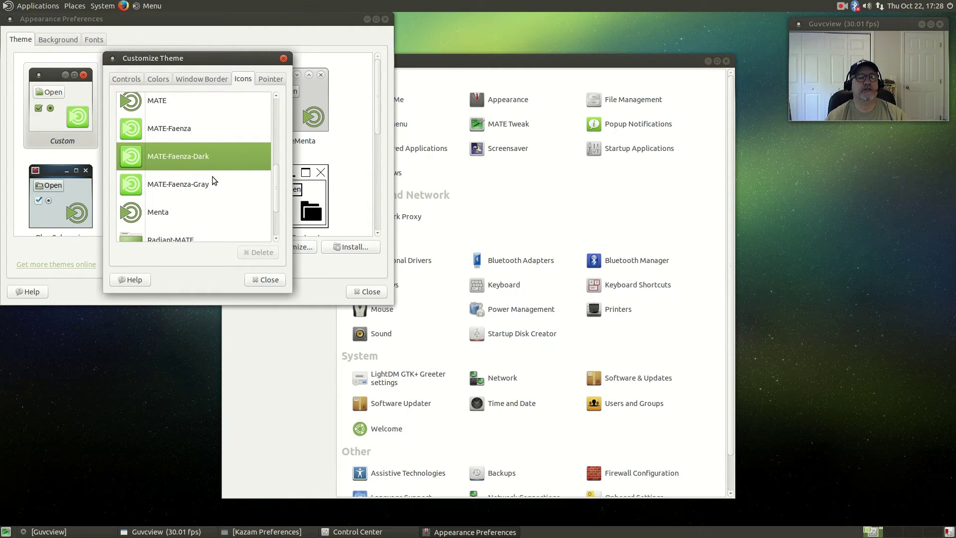
Step: Close Customize Theme and pick the purple howling-wolf-and-moon wallpaper in the Background tab
left_click(264, 282)
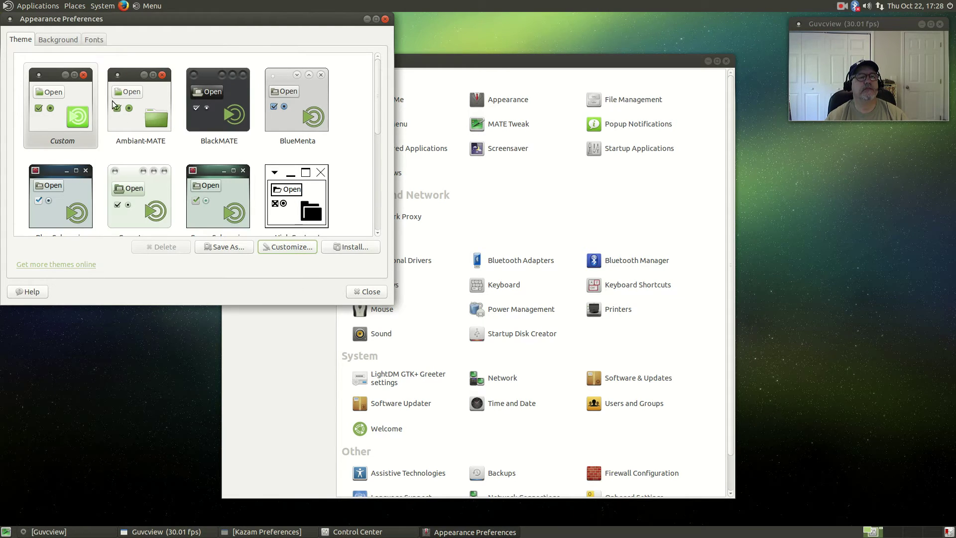
left_click(76, 41)
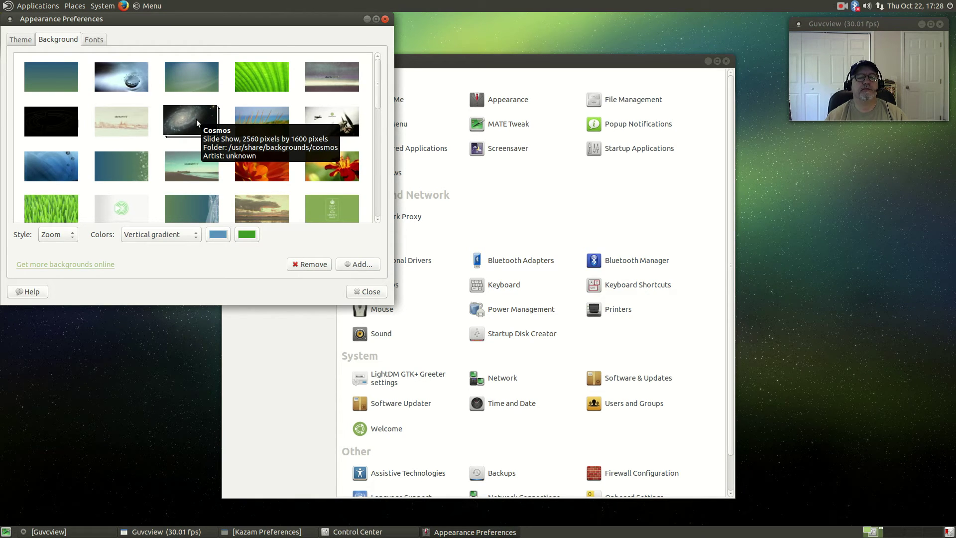
scroll(205, 143, "down", 1)
scroll(205, 143, "down", 3)
scroll(206, 143, "down", 2)
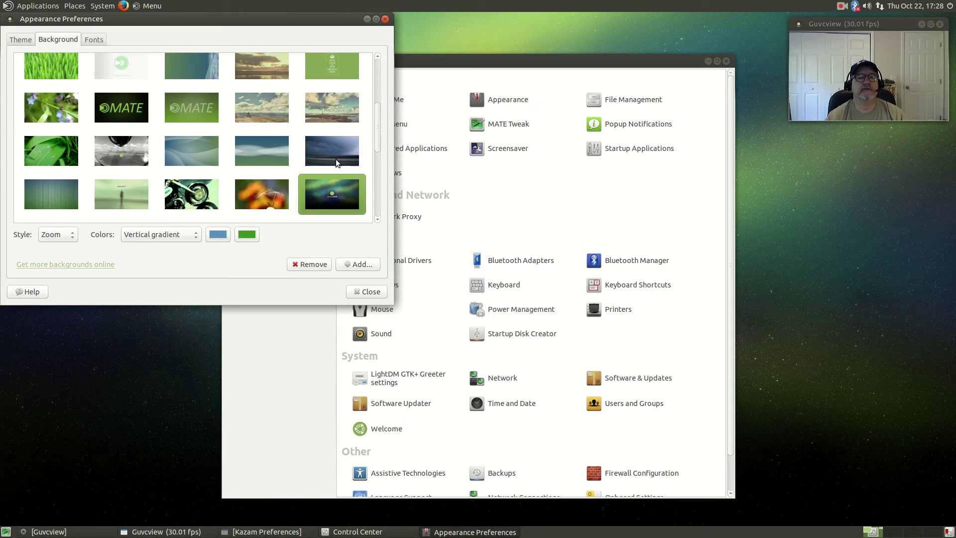
scroll(191, 166, "down", 5)
scroll(181, 166, "down", 1)
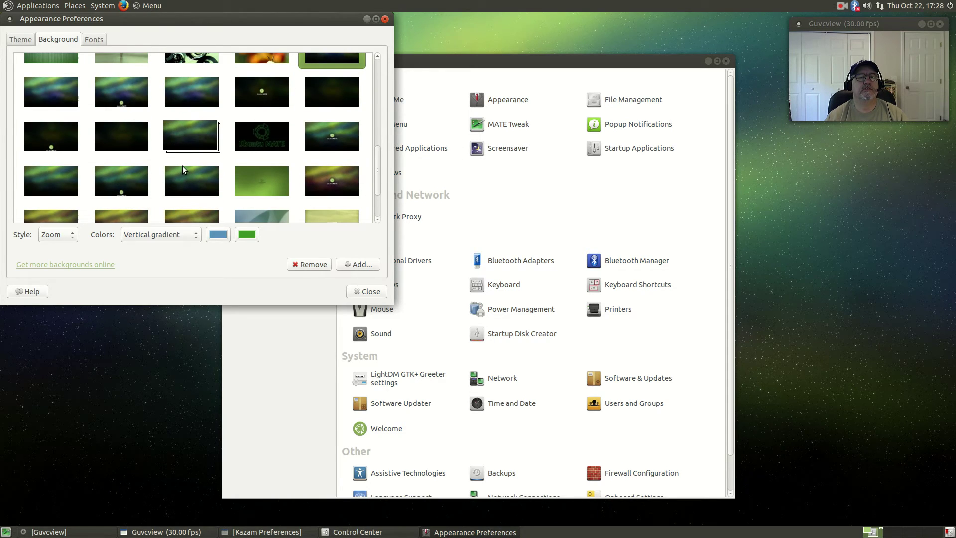
scroll(231, 171, "down", 3)
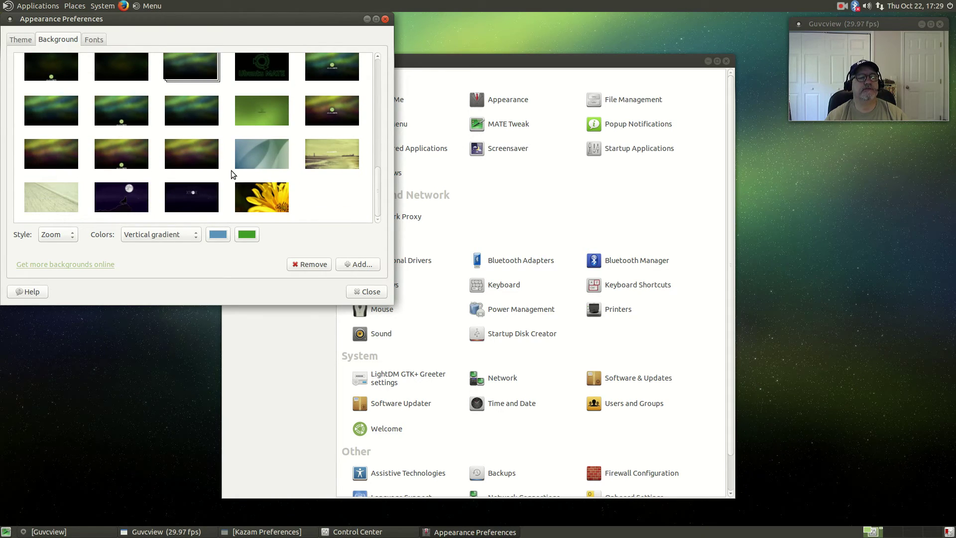
left_click(121, 204)
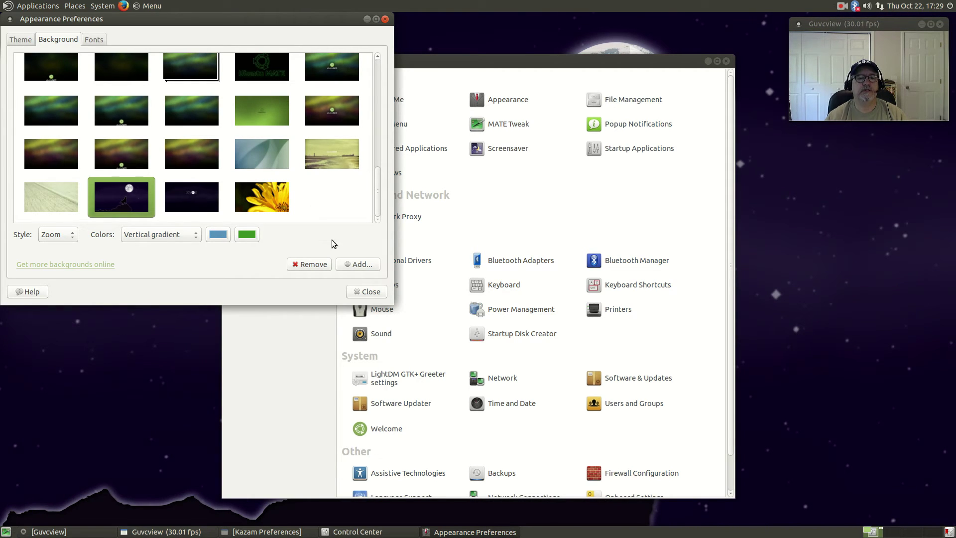
Step: Close Appearance Preferences and Control Center, then click the bare desktop
left_click(367, 291)
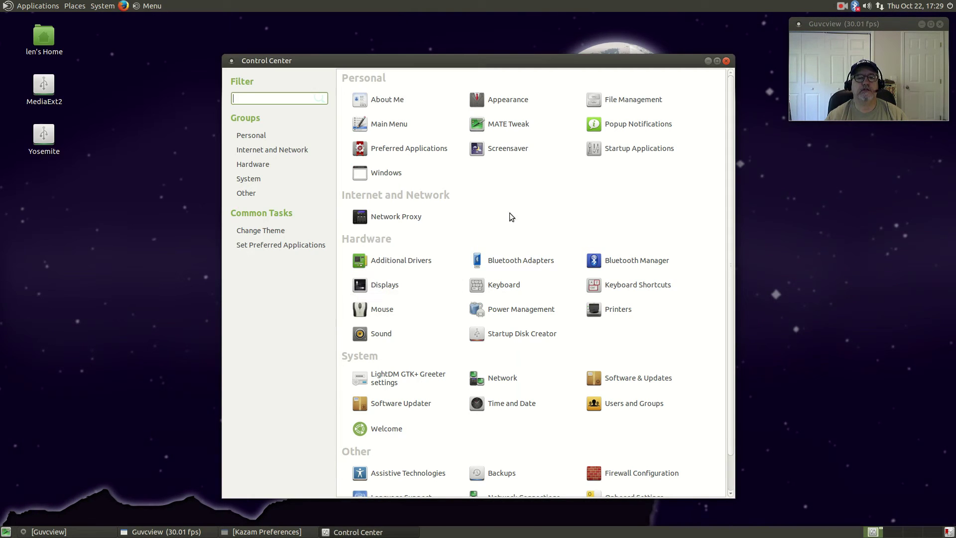
left_click(726, 61)
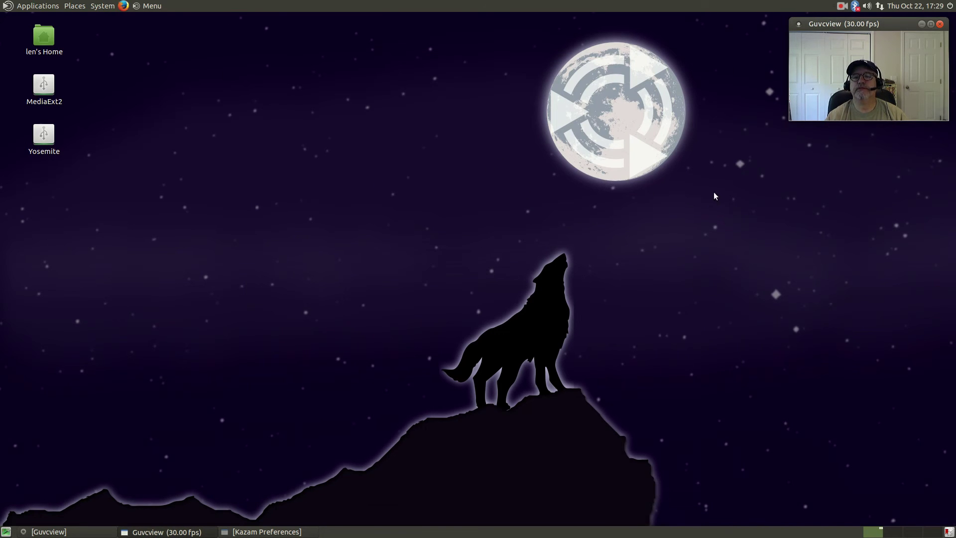
left_click(336, 197)
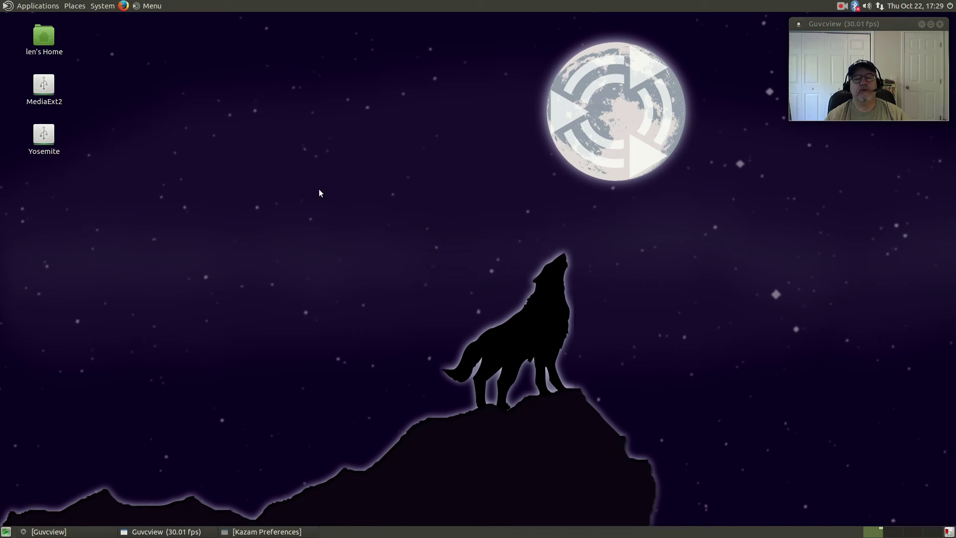